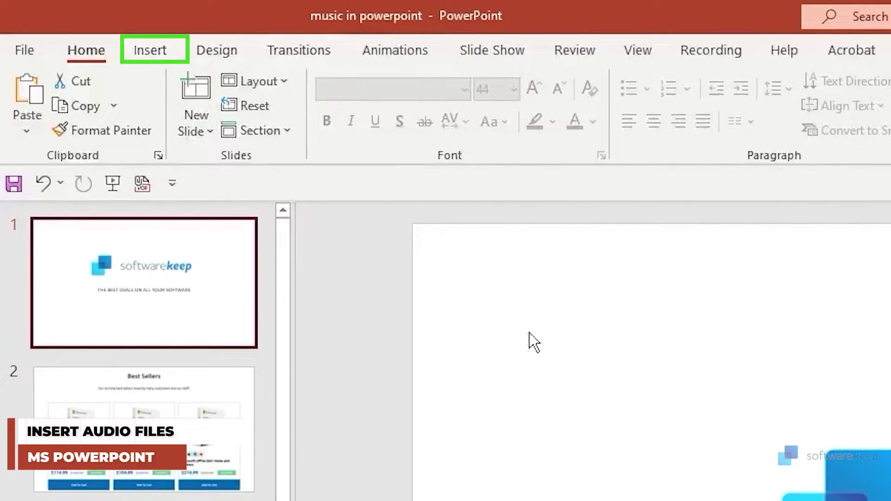
- Open the Audio on My PC file browser from the Insert tab's Audio menu
click(155, 63)
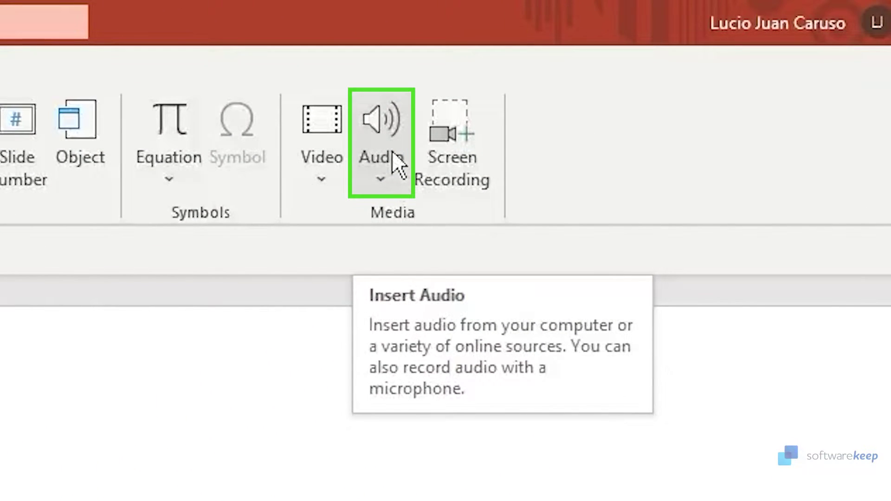
click(393, 150)
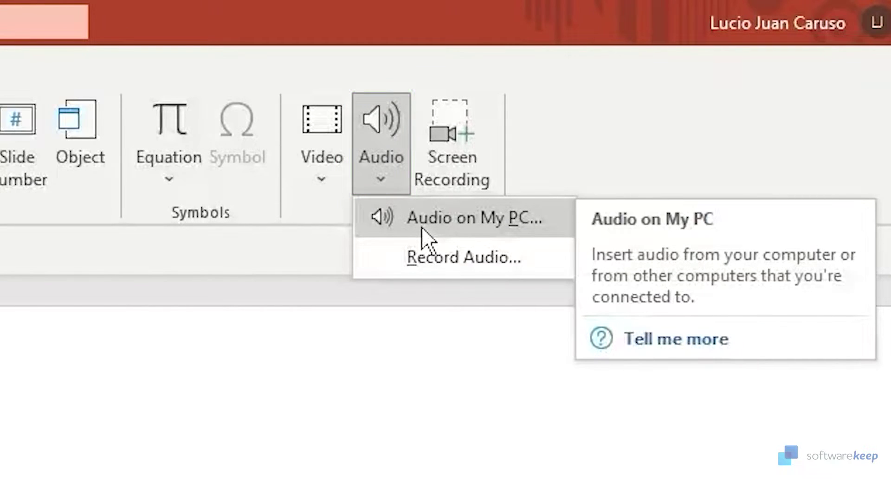
click(426, 239)
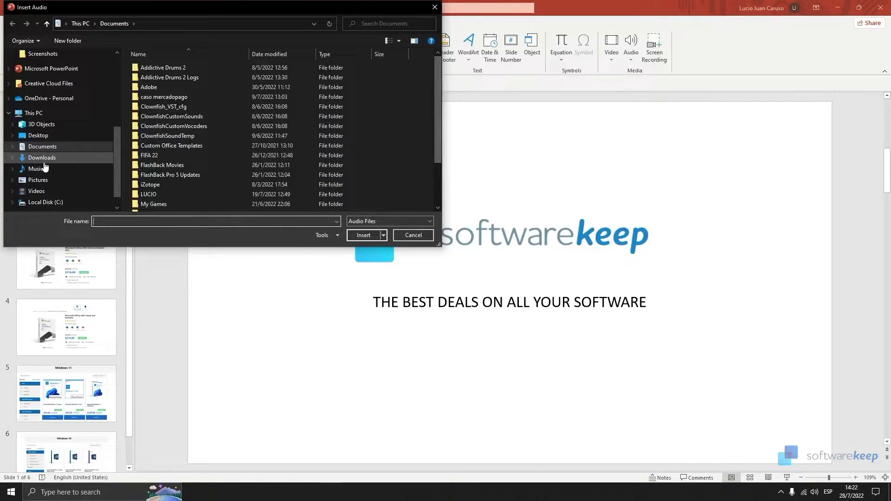
- Insert Funk Background Music from the ELEMENTOS-TRANSICIONES folder onto slide 1
drag(115, 149, 119, 78)
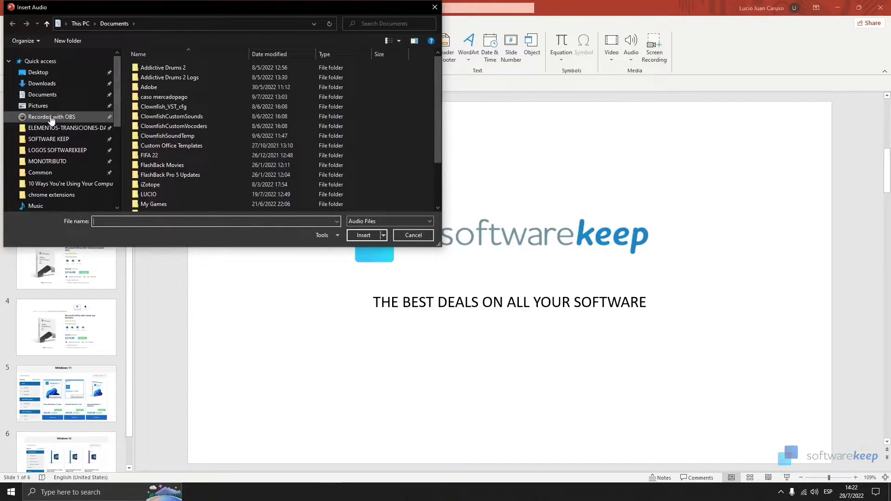
click(52, 117)
scroll(209, 140, down, 5)
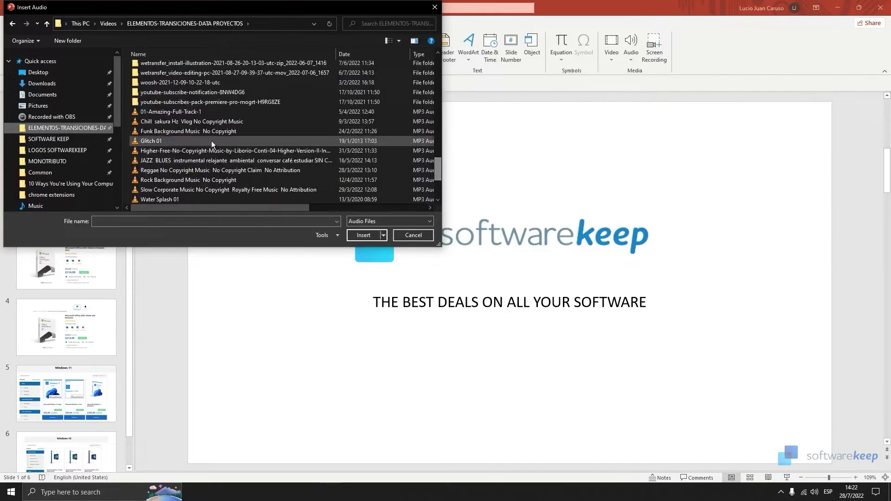
click(196, 131)
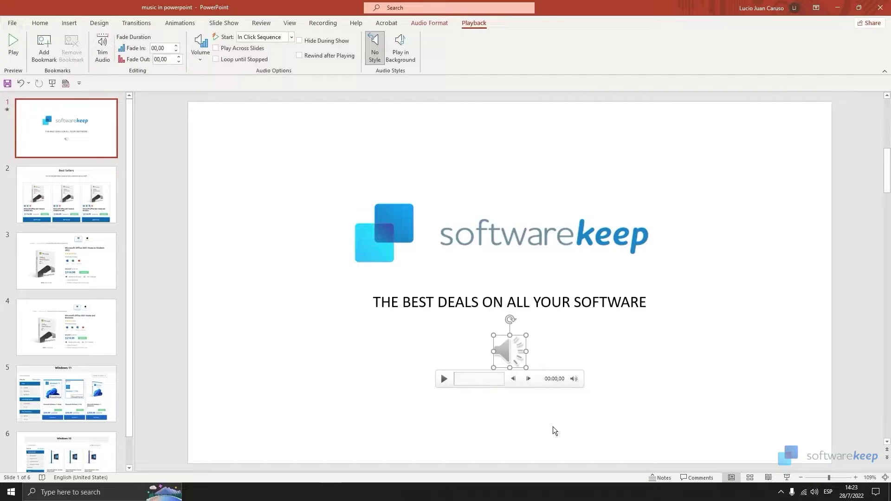
- Switch back to the Home ribbon's general editing options
mouse_move(510, 352)
click(40, 23)
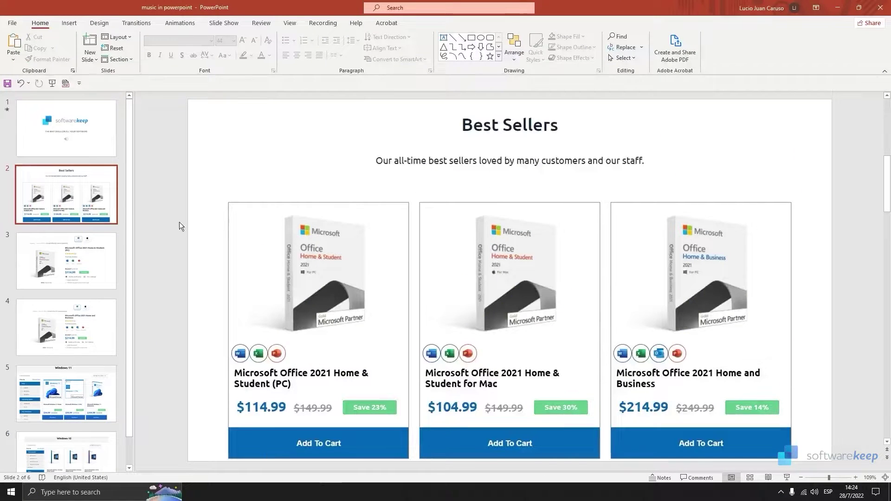
- Select slide 1's audio clip and show its Audio Format and Playback options
click(70, 139)
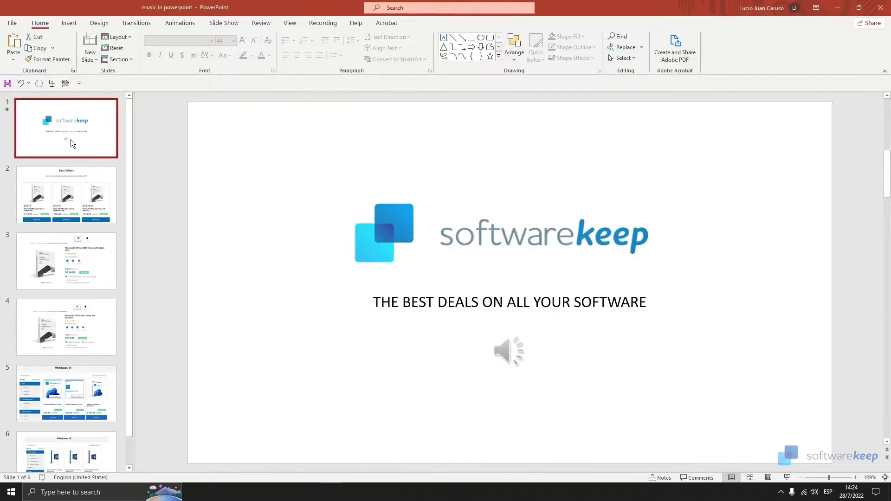
click(516, 352)
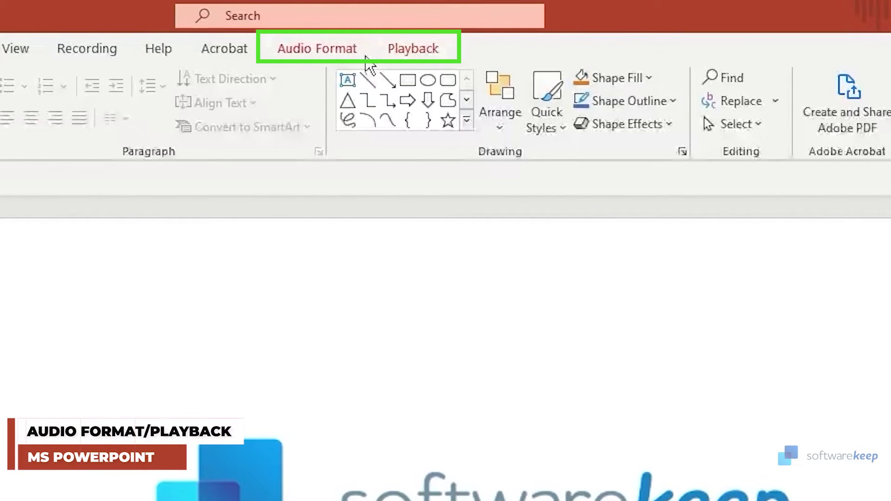
click(317, 49)
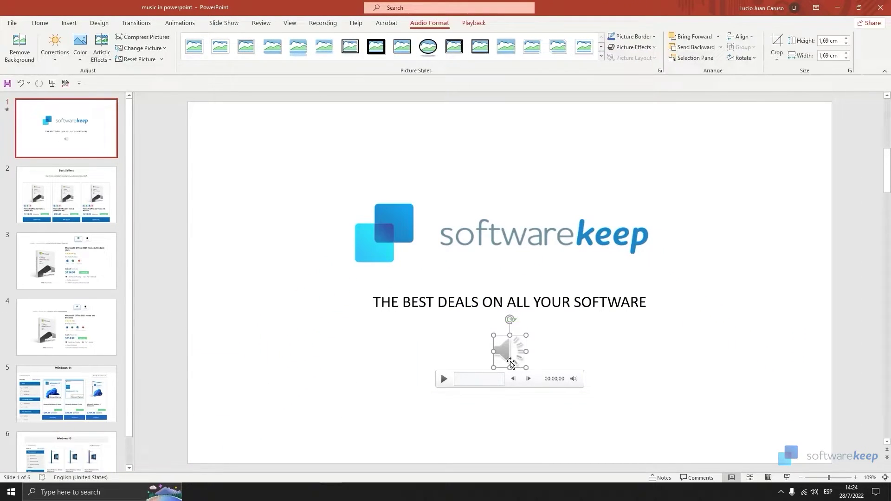
click(483, 24)
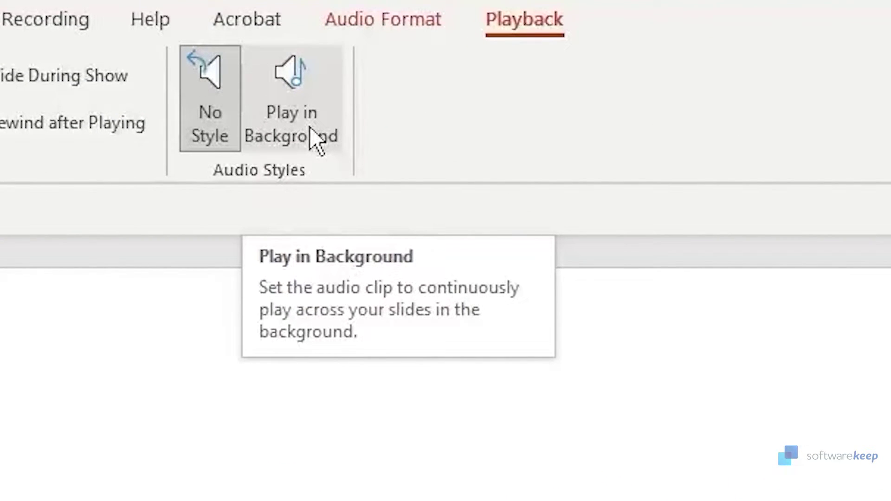
- Apply Play in Background to the music, try Fade In durations, then reset it to 00,00
click(317, 143)
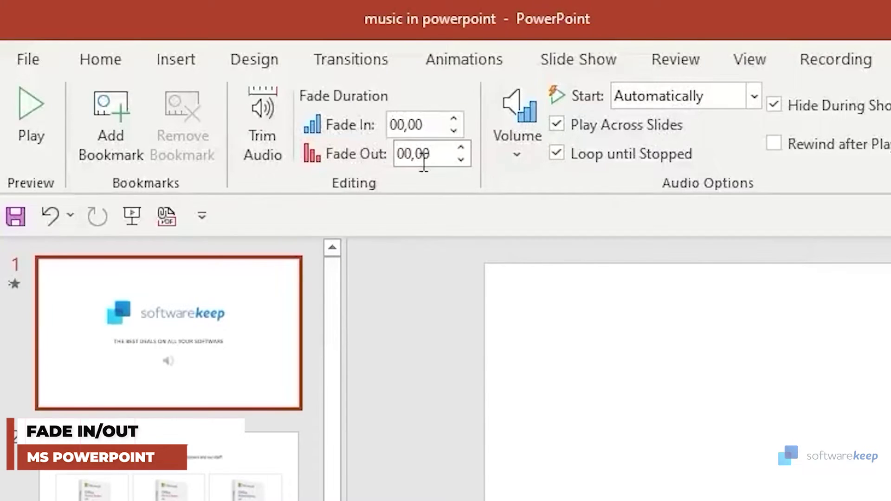
click(452, 118)
double_click(452, 117)
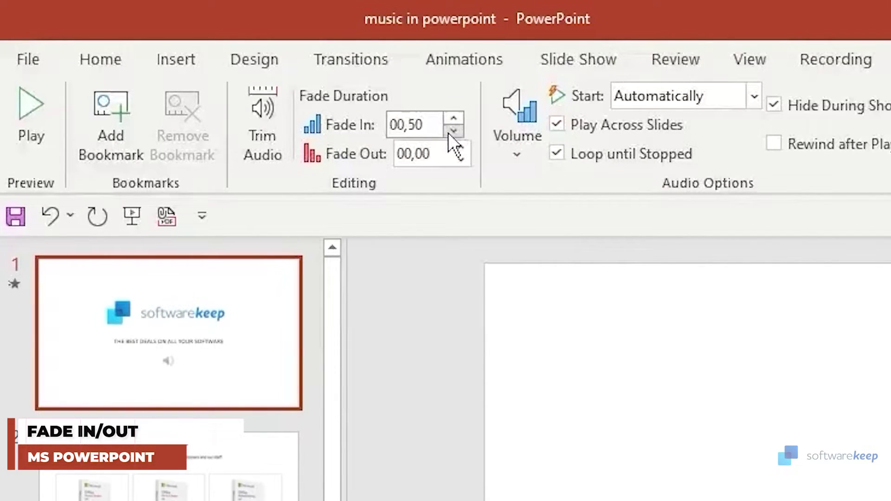
click(452, 134)
click(452, 117)
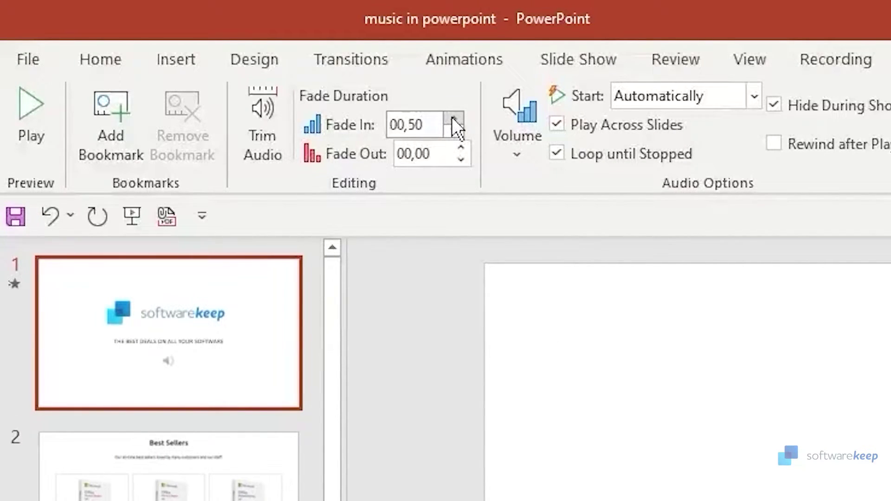
double_click(455, 132)
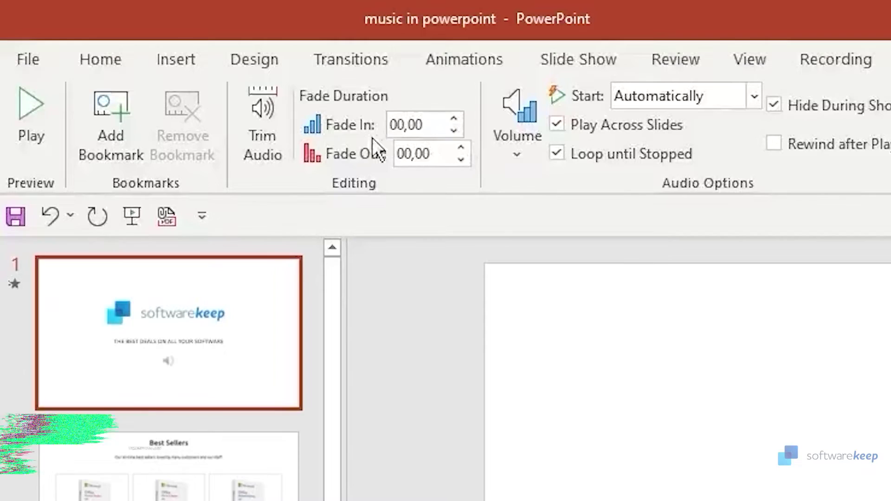
click(272, 134)
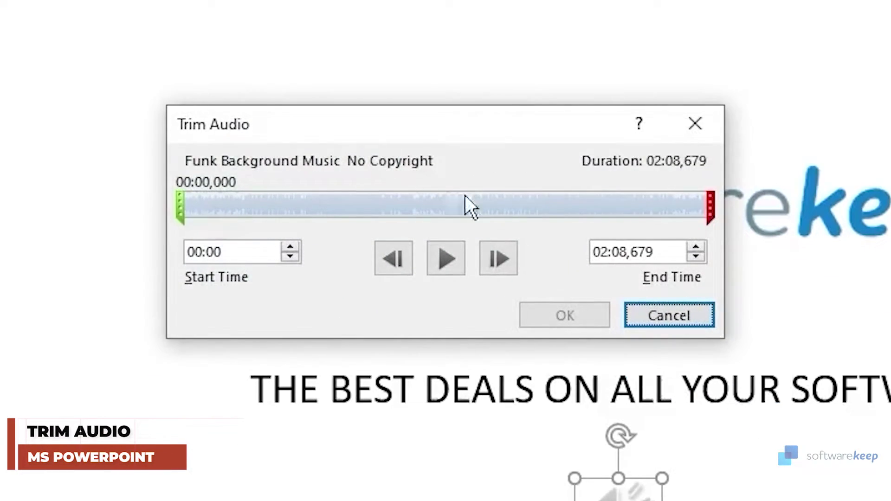
drag(180, 209, 374, 216)
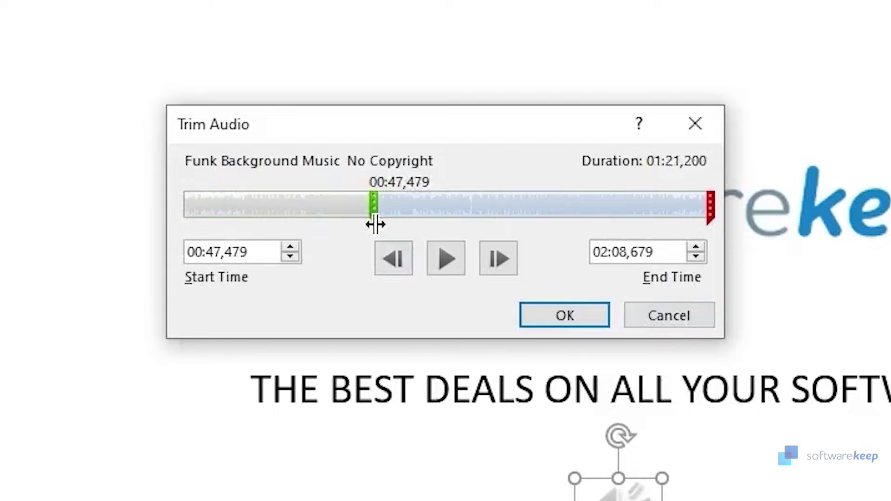
mouse_move(710, 209)
mouse_down()
mouse_move(483, 199)
mouse_move(741, 219)
mouse_up()
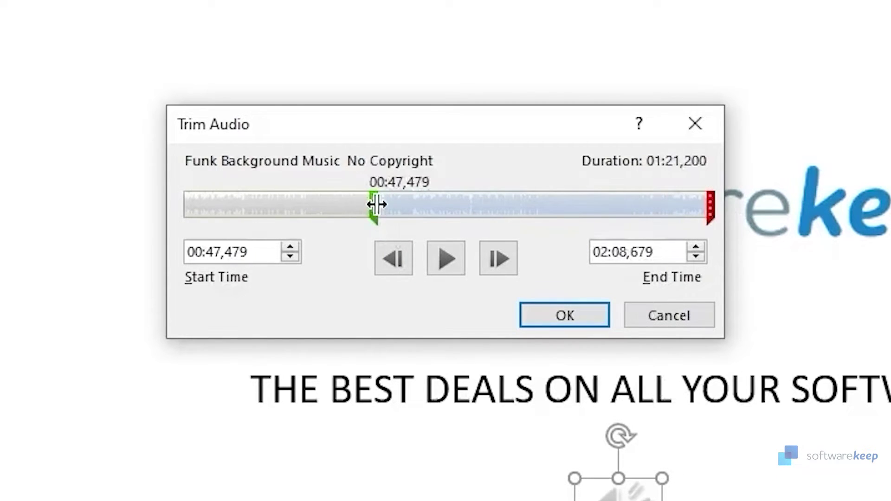
drag(375, 209, 110, 188)
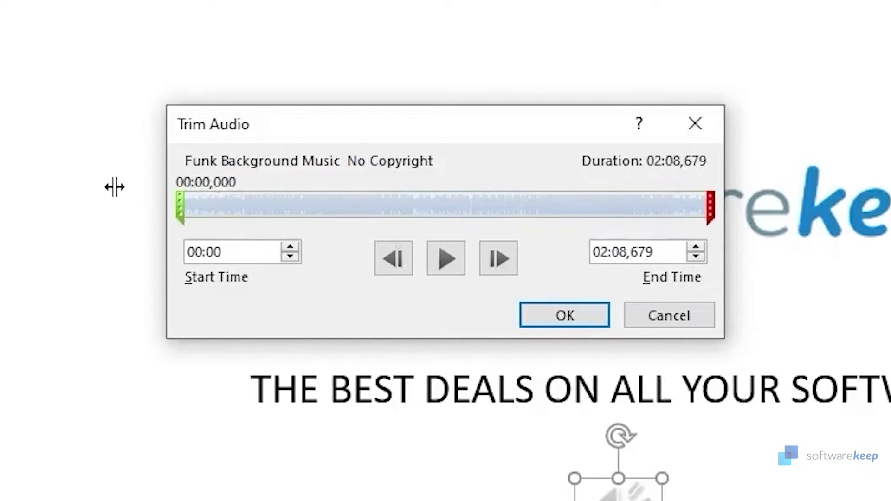
click(571, 315)
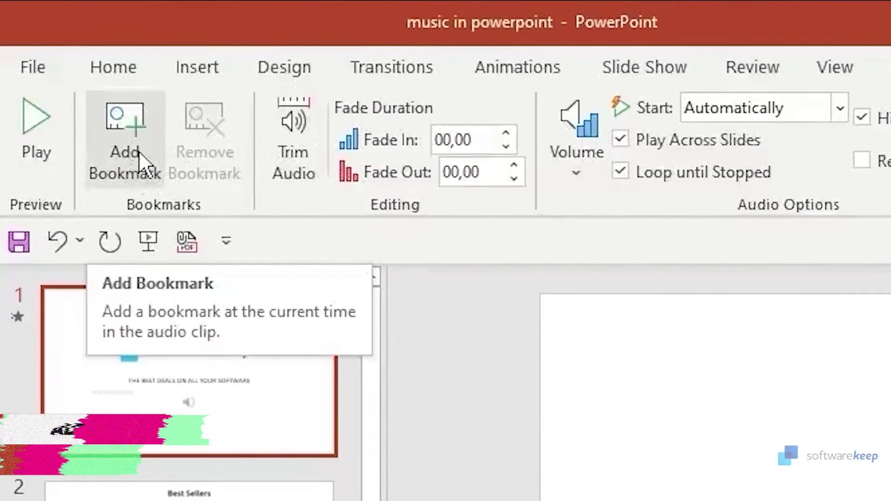
- Bookmark the music at its current playback time, then remove that bookmark
click(134, 155)
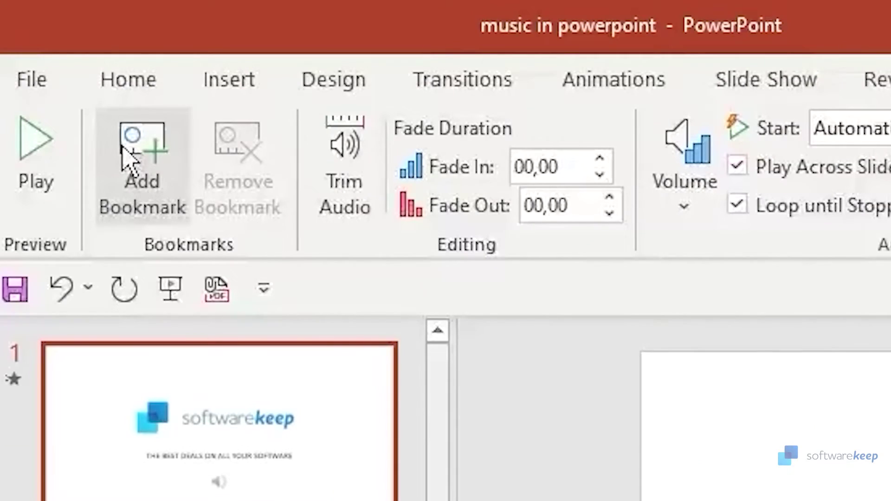
click(133, 166)
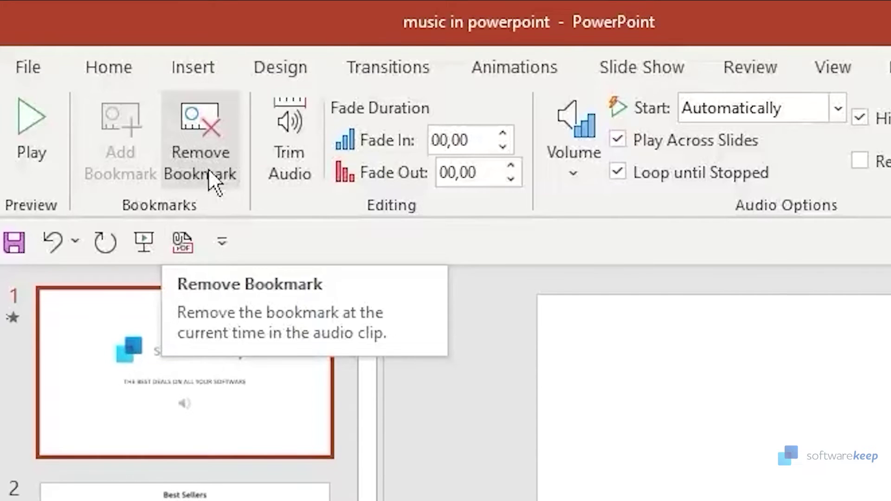
click(208, 171)
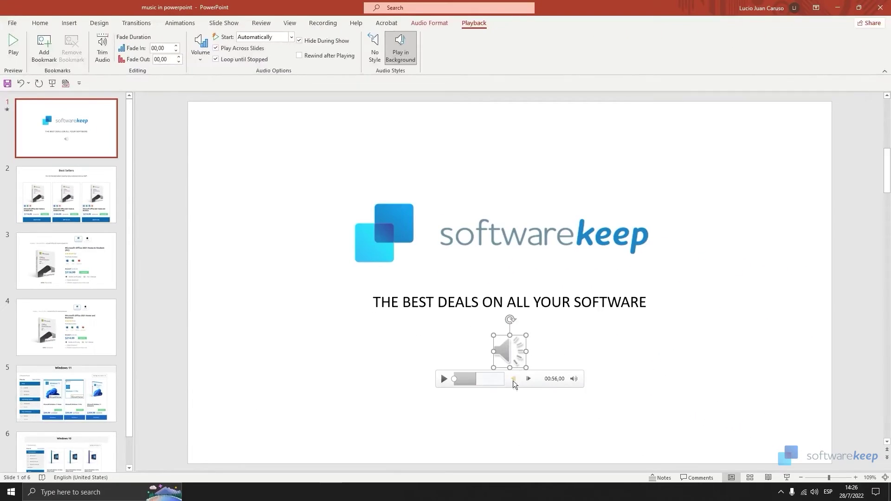
- Deselect the music clip and advance through the Office 2021 and Windows slides to the end
click(321, 211)
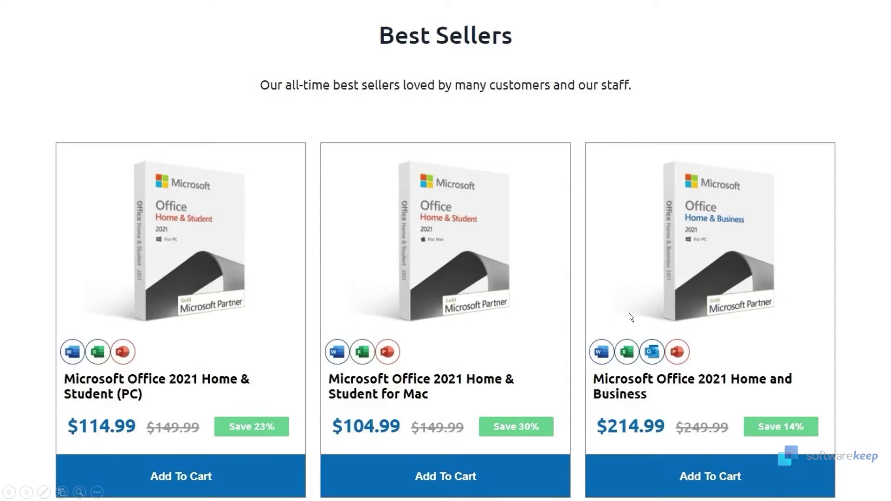
key(Right)
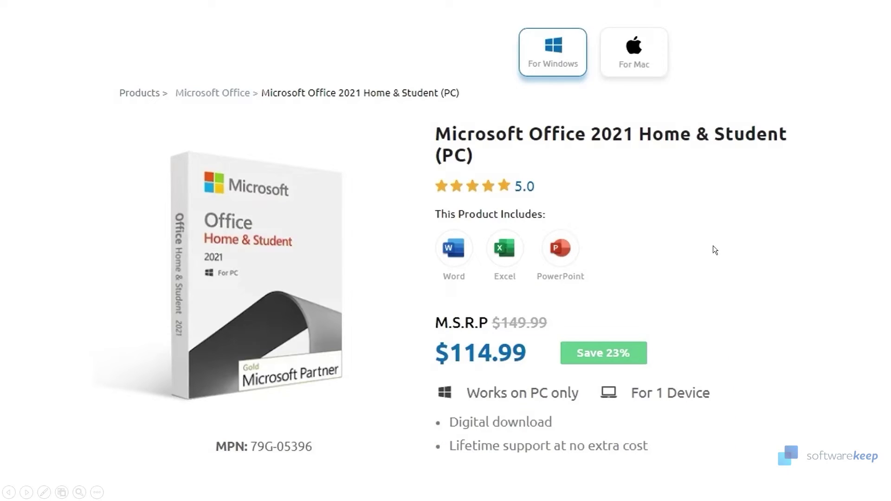
key(Right)
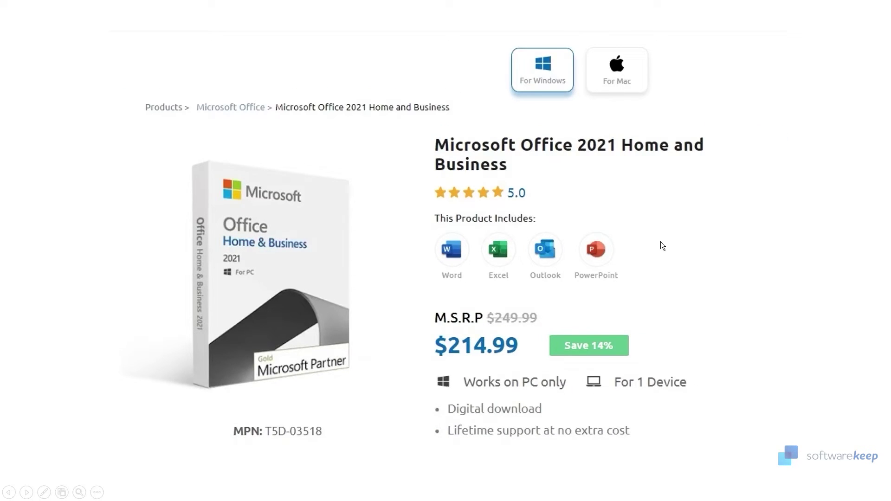
key(Right)
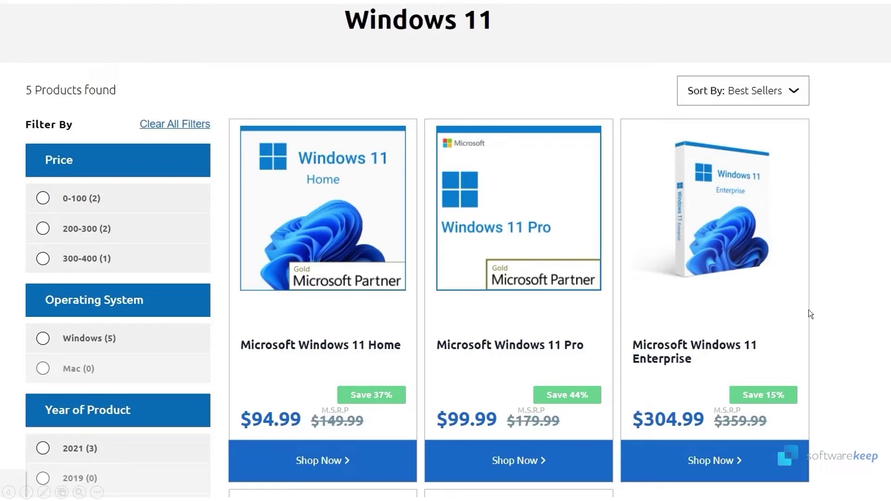
key(Right)
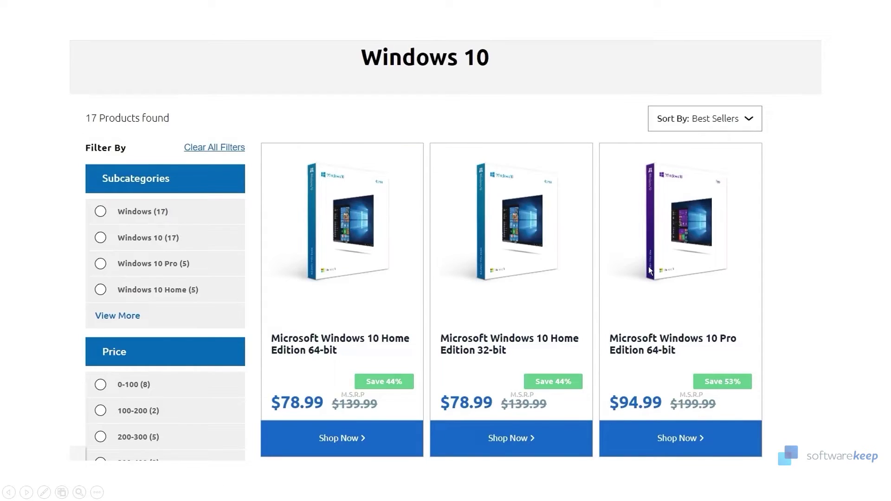
key(Right)
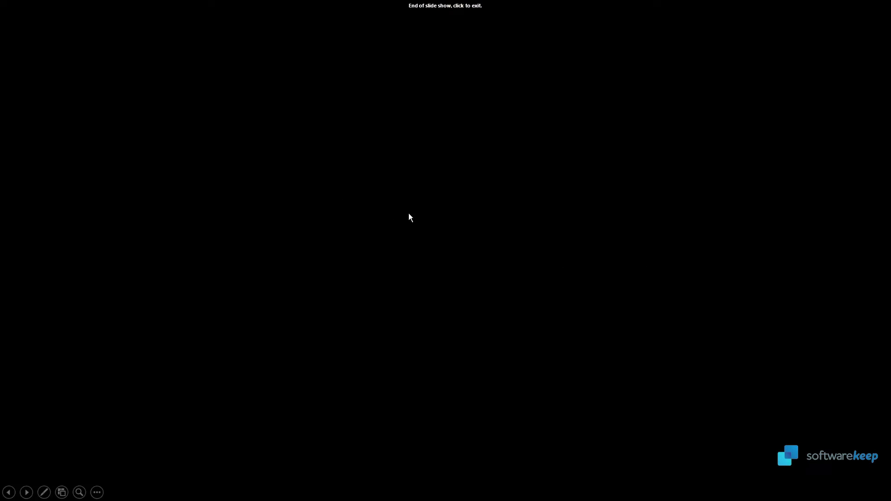
- Exit the show, apply Play in Background, and toggle Hide During Show off and back on
click(458, 154)
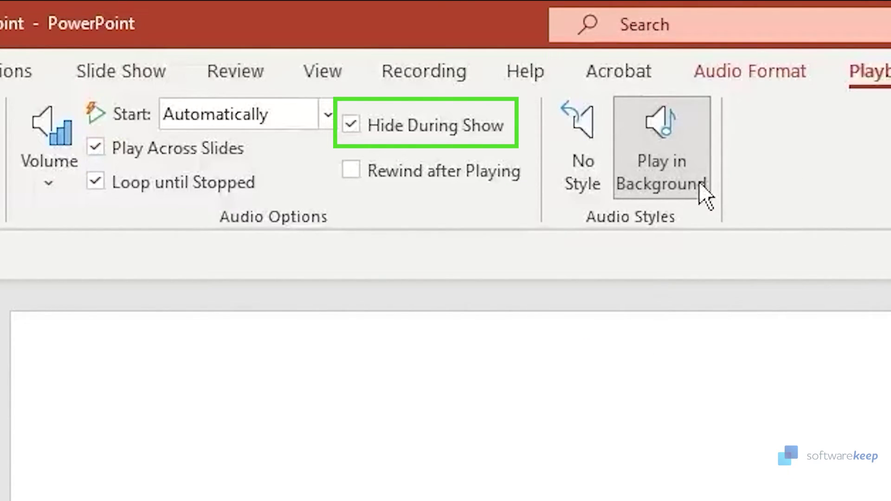
click(705, 195)
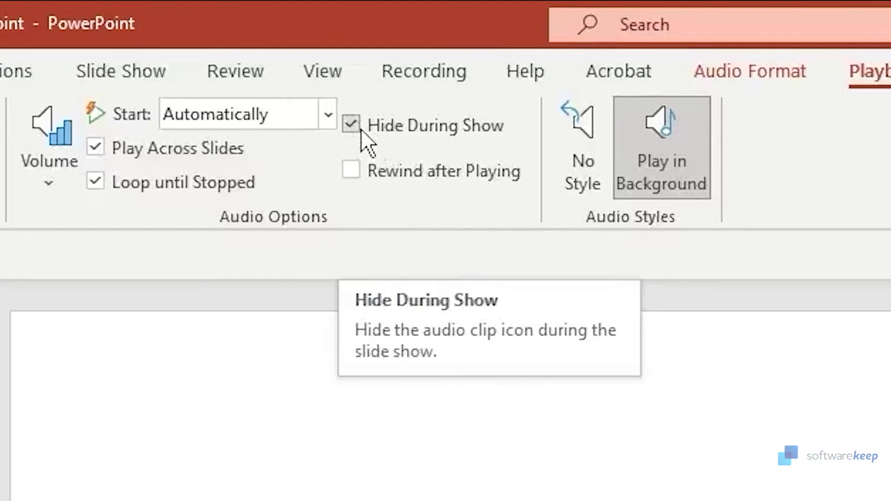
click(363, 132)
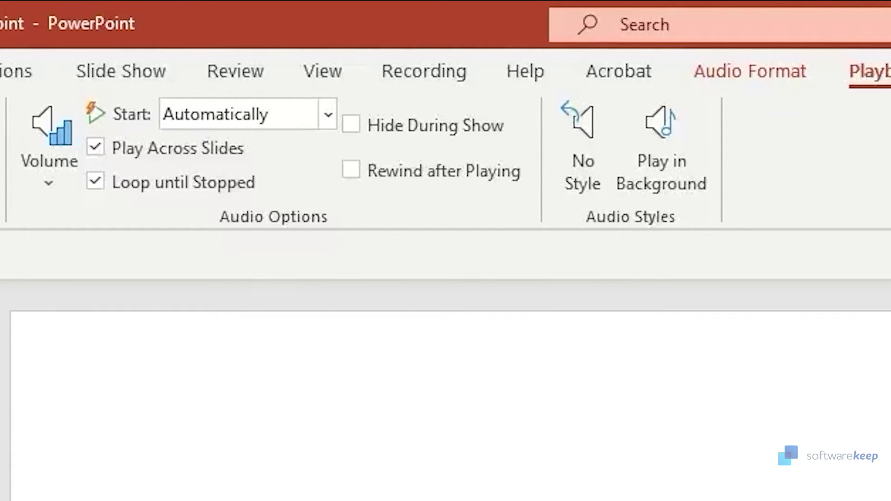
click(352, 127)
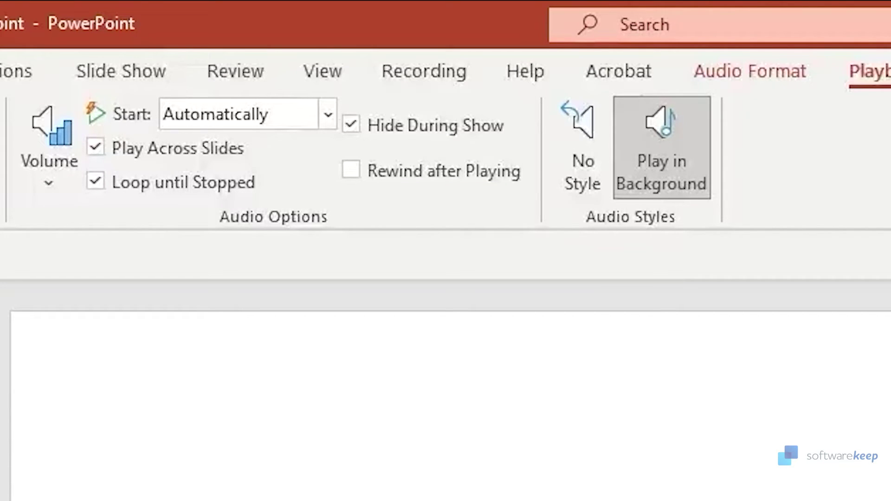
- Apply No Style, keep Start as In Click Sequence, and leave the volume unchanged
click(590, 177)
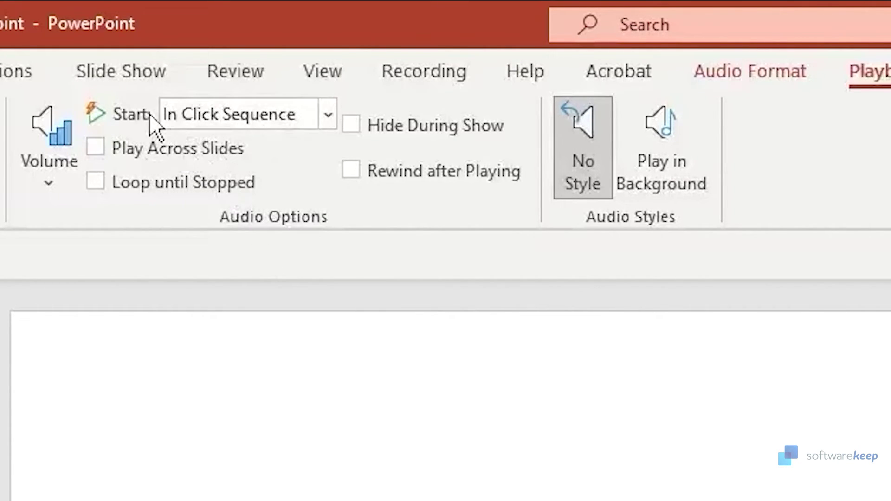
click(334, 122)
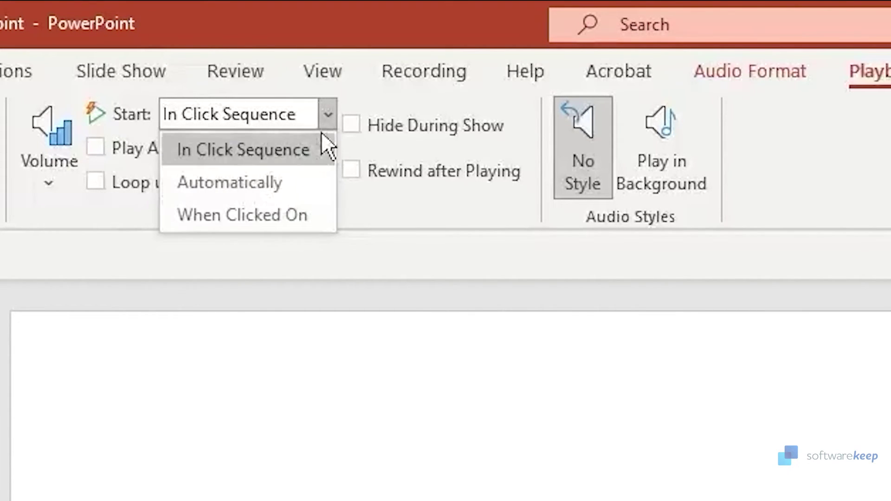
click(327, 116)
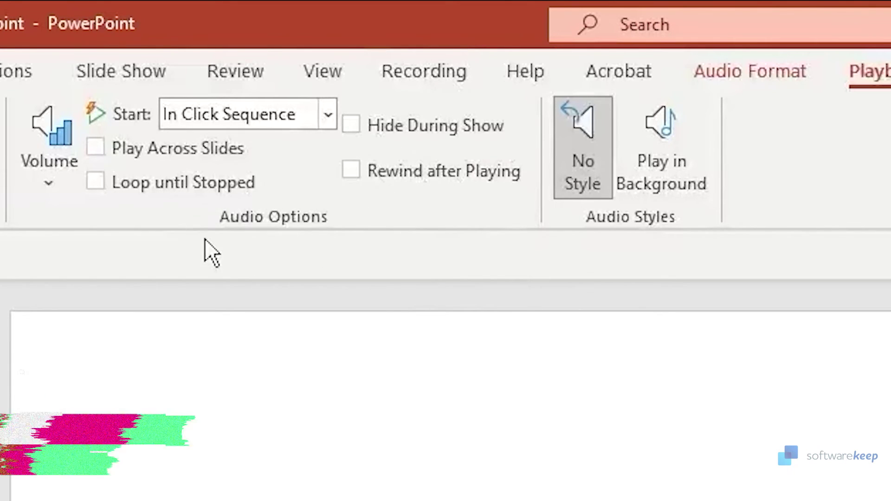
click(50, 174)
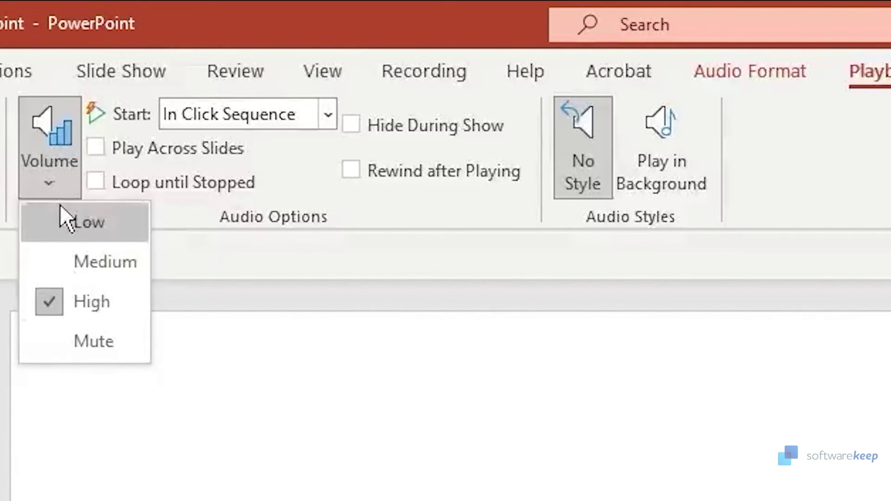
click(48, 178)
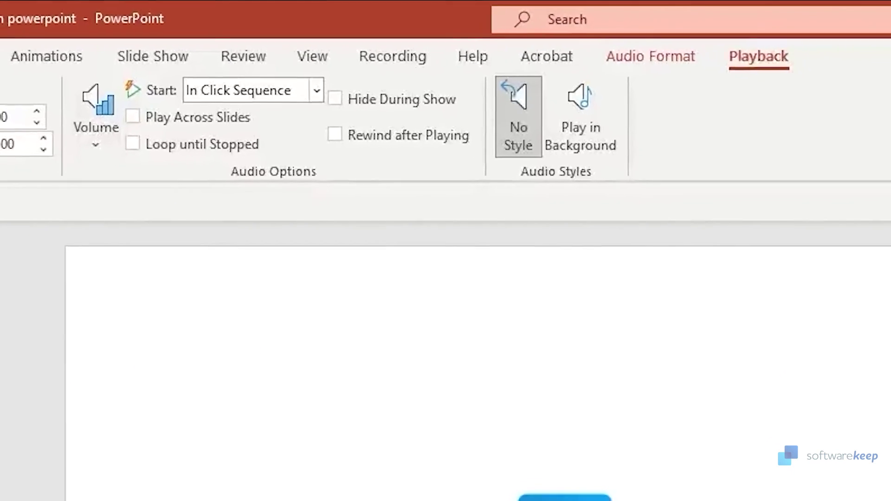